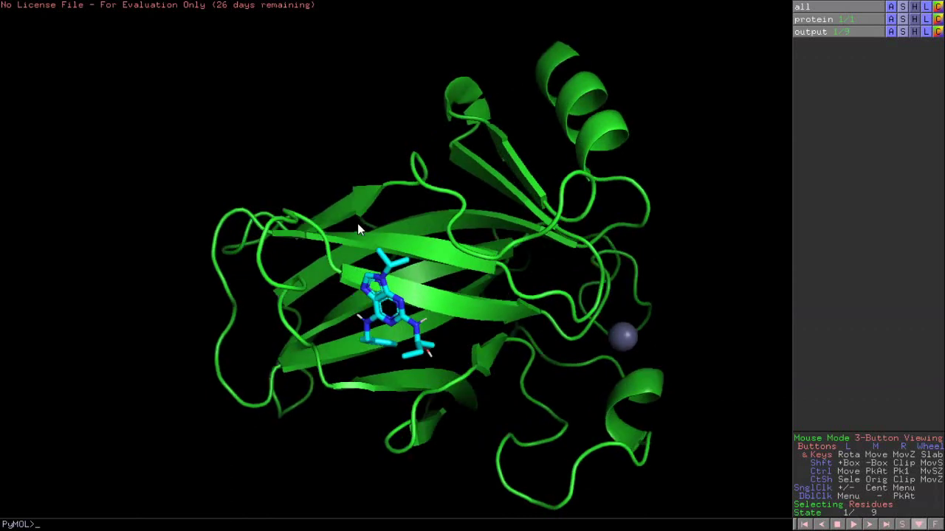
Step: Rotate the protein both ways to view the docked ligand from different sides
left_click_drag(357, 223, 390, 283)
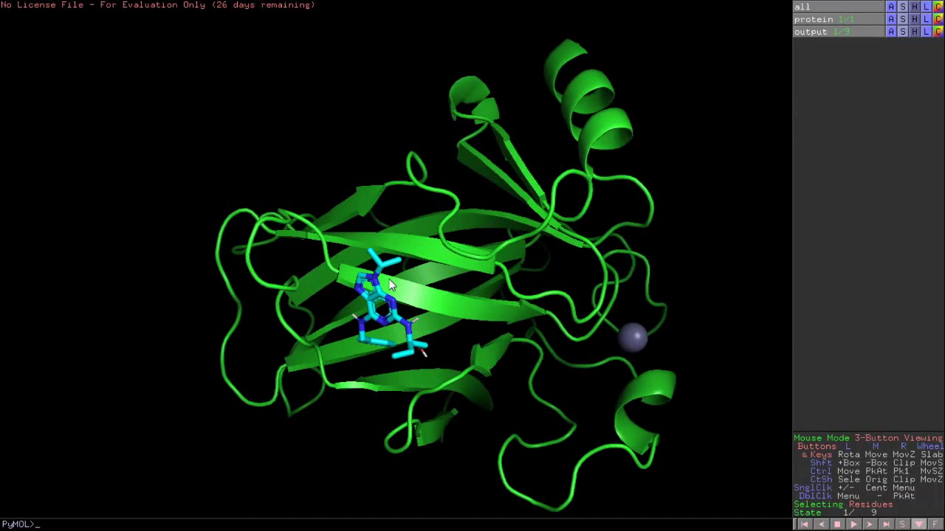
left_click_drag(389, 285, 664, 414)
Step: Exit full-screen and export all enabled objects as PDB file complex in the Docking folder
key("ctrl+f")
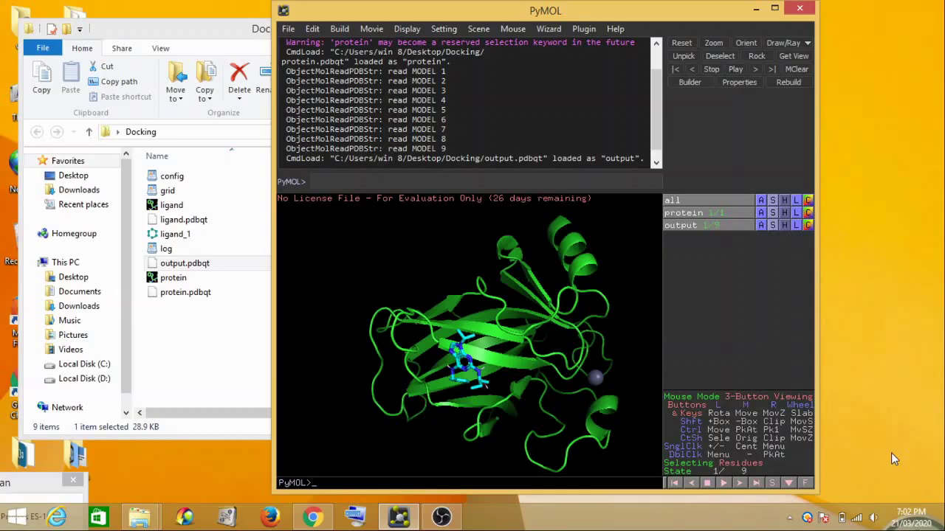
left_click_drag(483, 354, 517, 339)
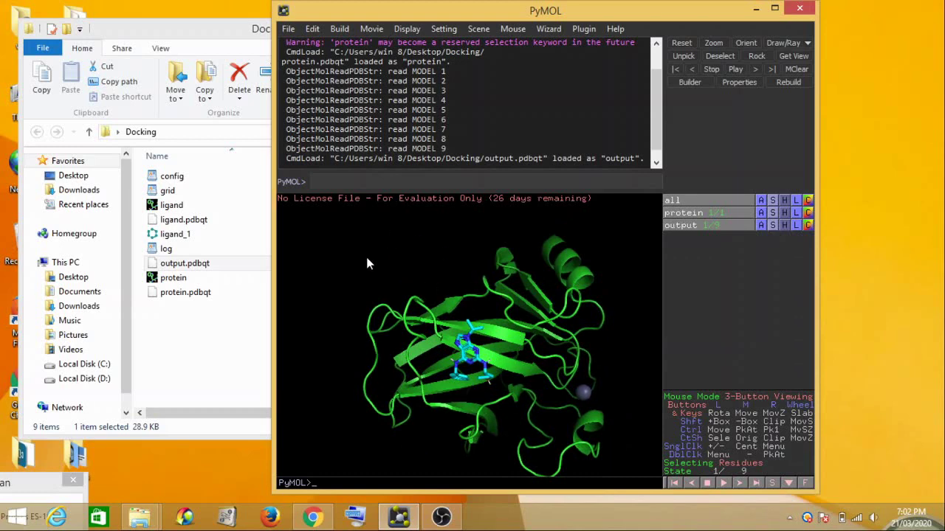
left_click(290, 31)
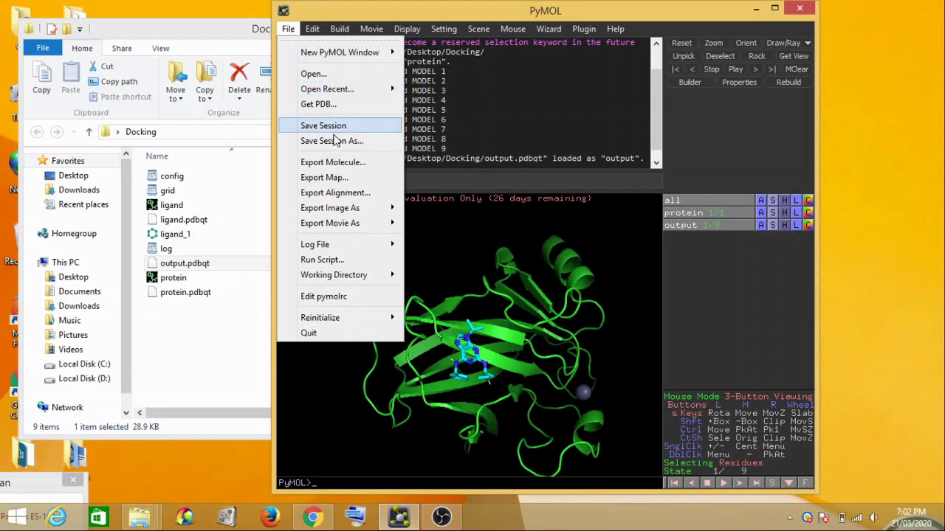
left_click(341, 160)
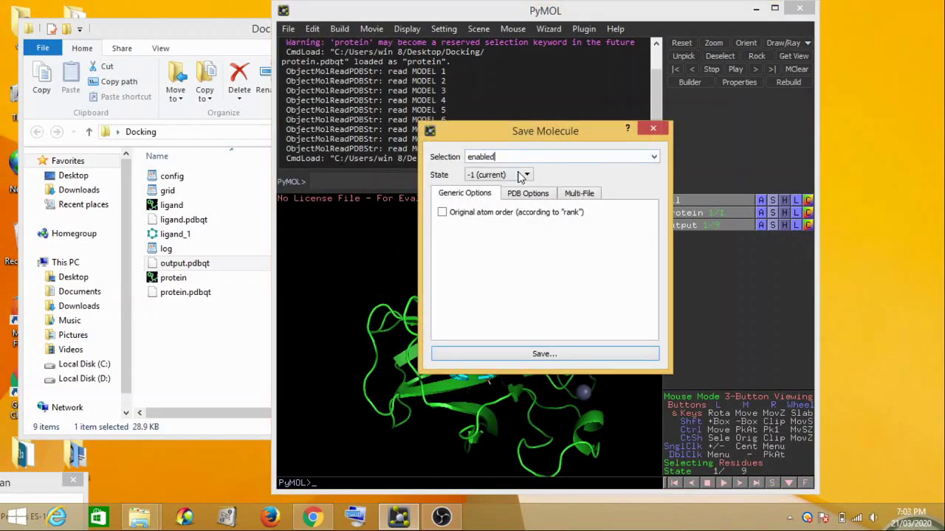
left_click(546, 354)
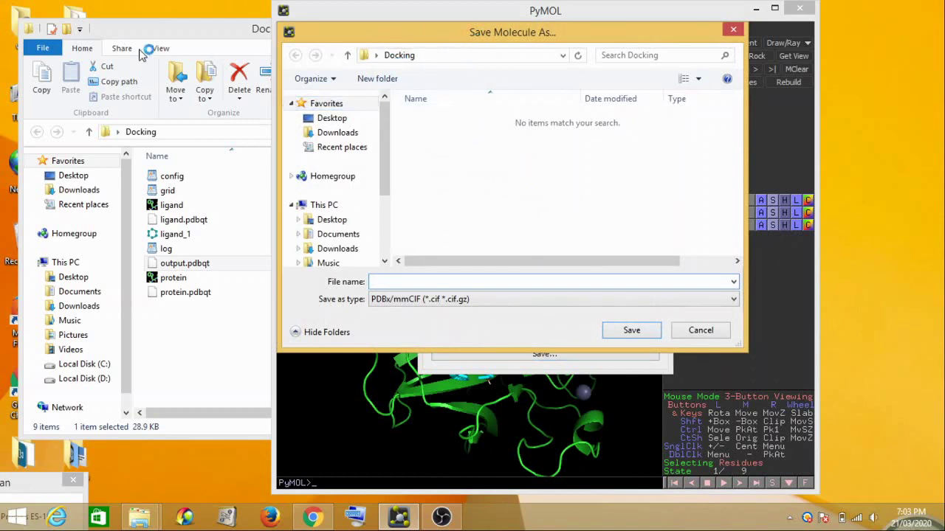
left_click(453, 301)
left_click(448, 320)
left_click(433, 282)
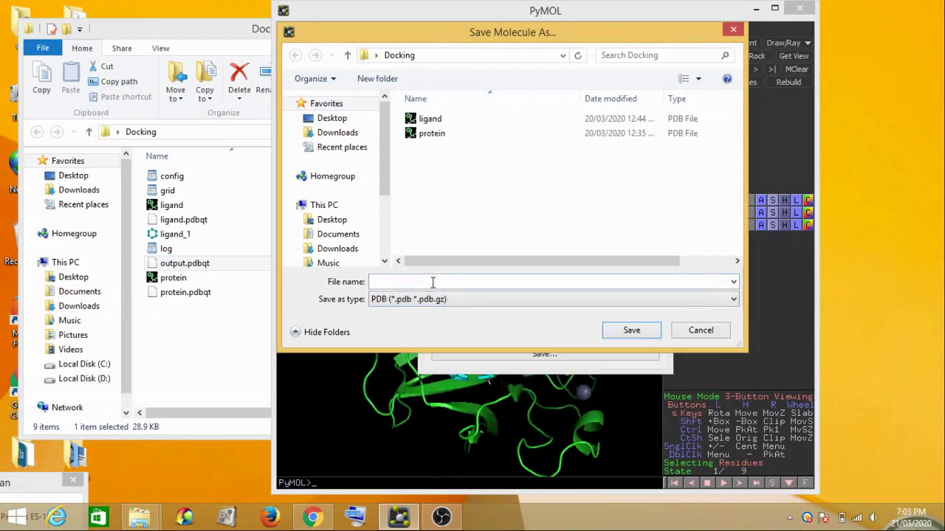
type("complex")
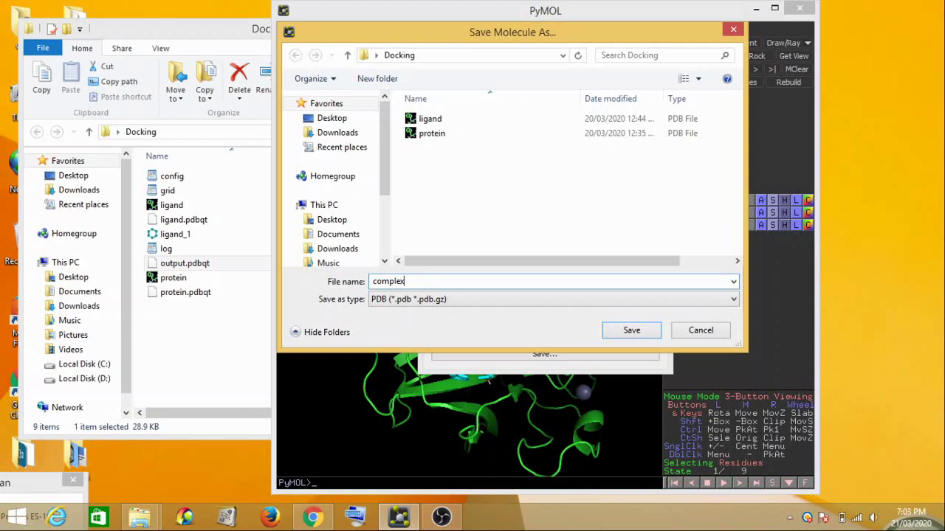
left_click(627, 332)
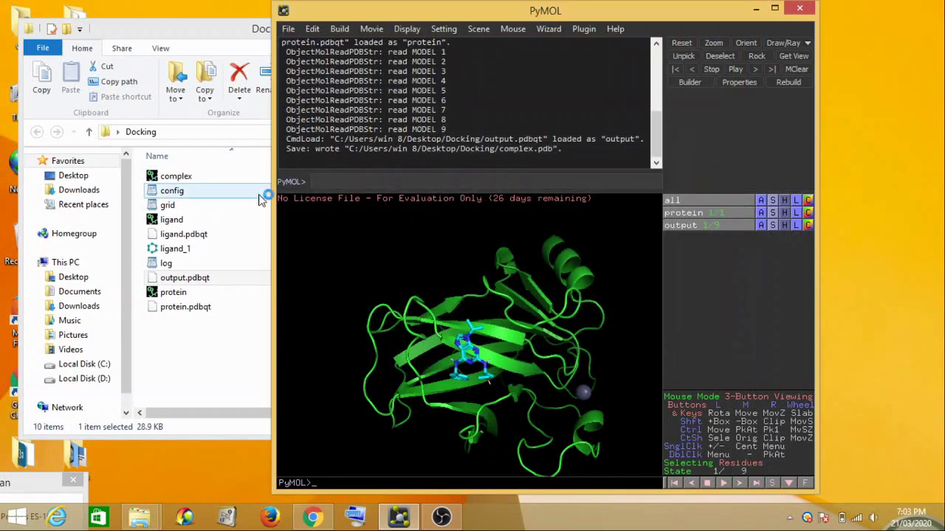
Step: Close PyMOL and move the Docking folder window slightly down-right
left_click(205, 43)
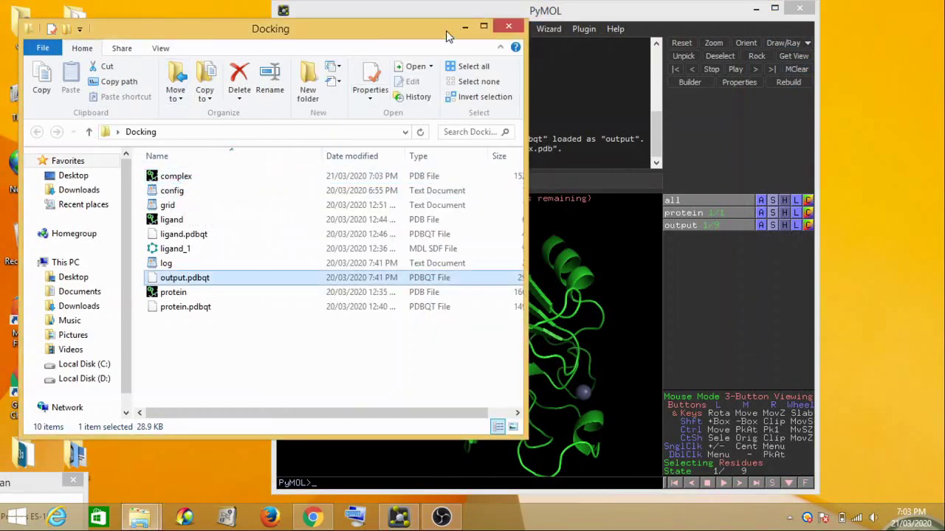
left_click(693, 10)
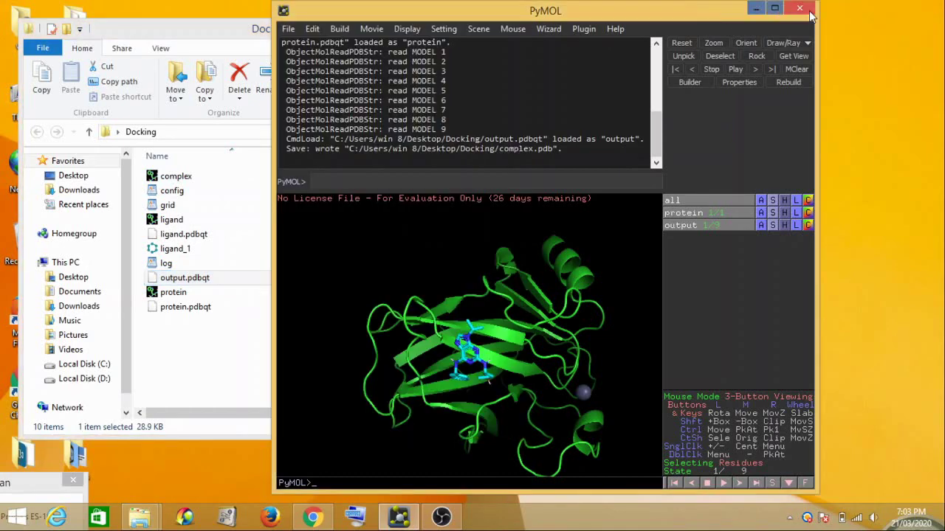
left_click(808, 10)
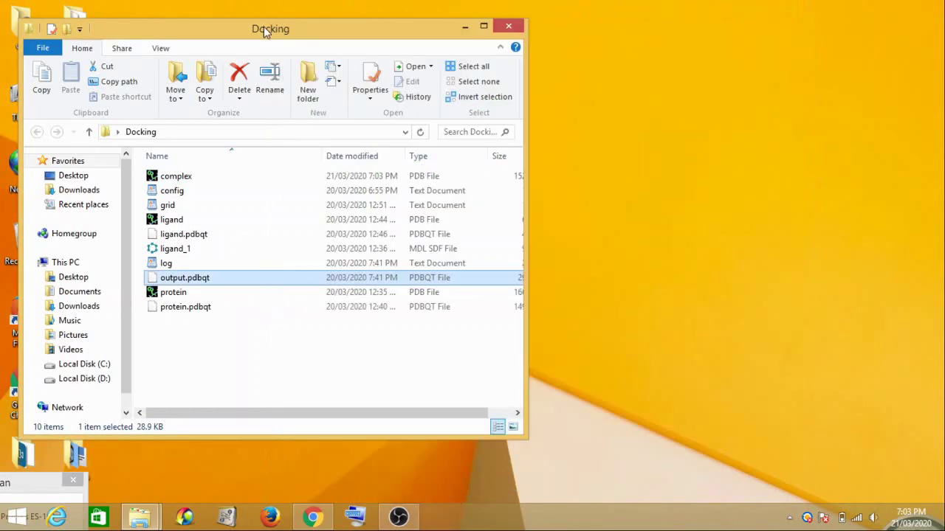
left_click_drag(263, 26, 492, 56)
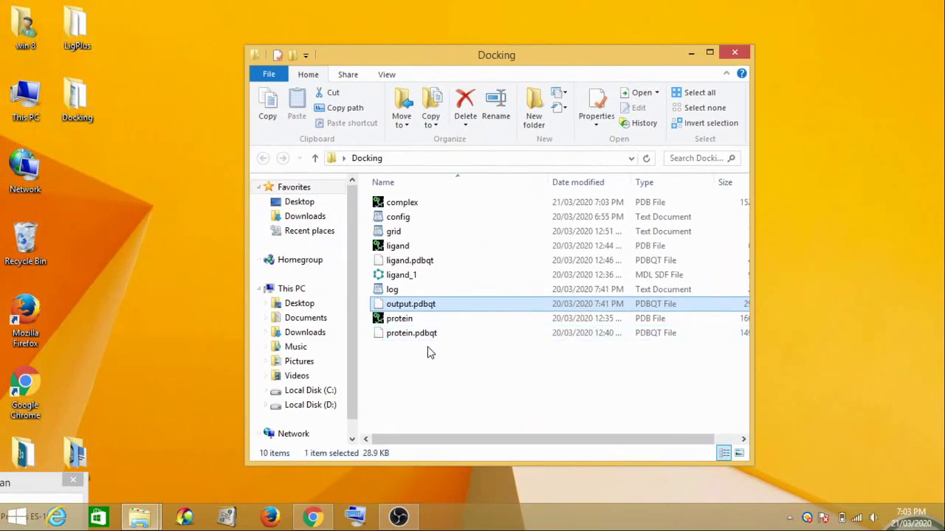
Step: Open the LigPlus folder, reposition its window and select the LigPlus jar file
double_click(94, 41)
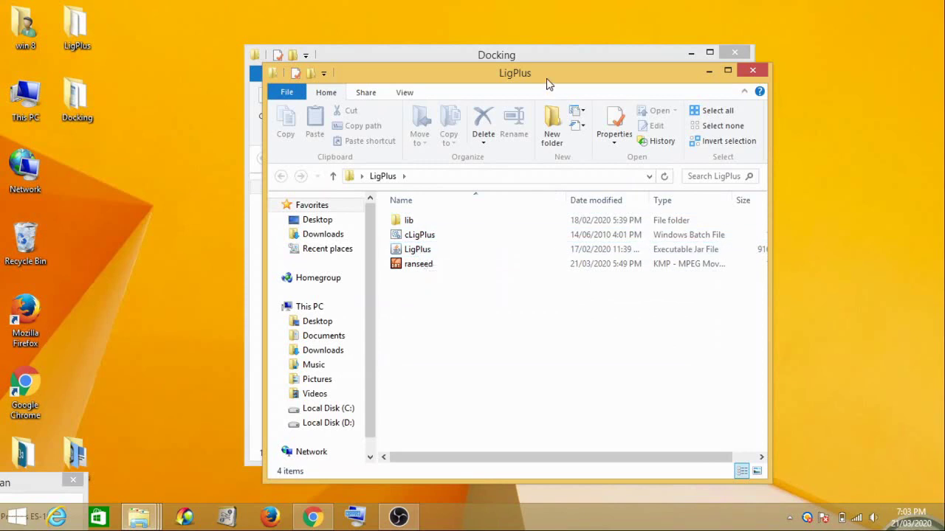
left_click_drag(547, 82, 432, 47)
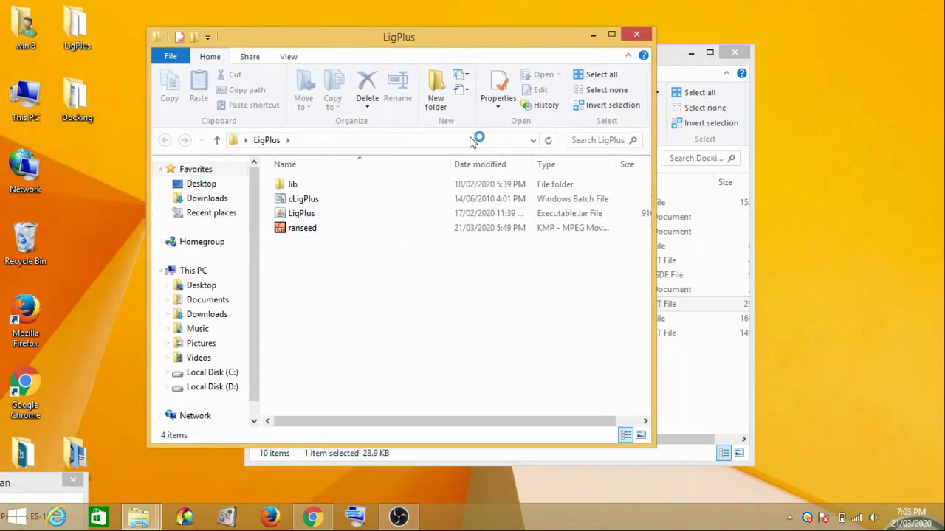
left_click(337, 199)
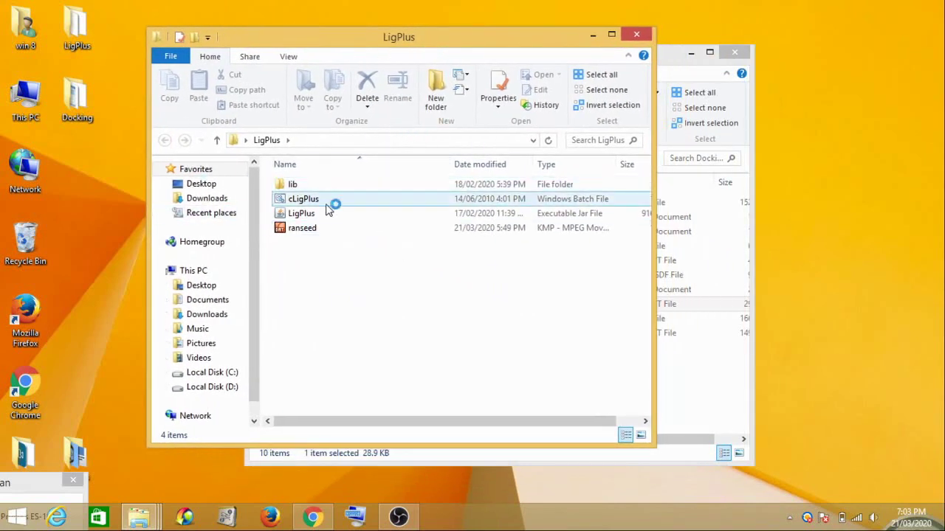
double_click(327, 214)
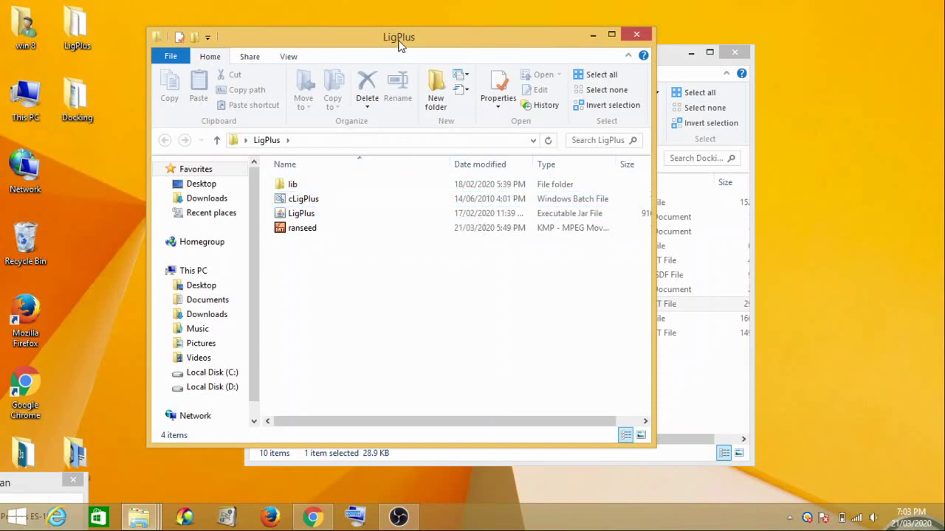
left_click_drag(392, 45, 344, 38)
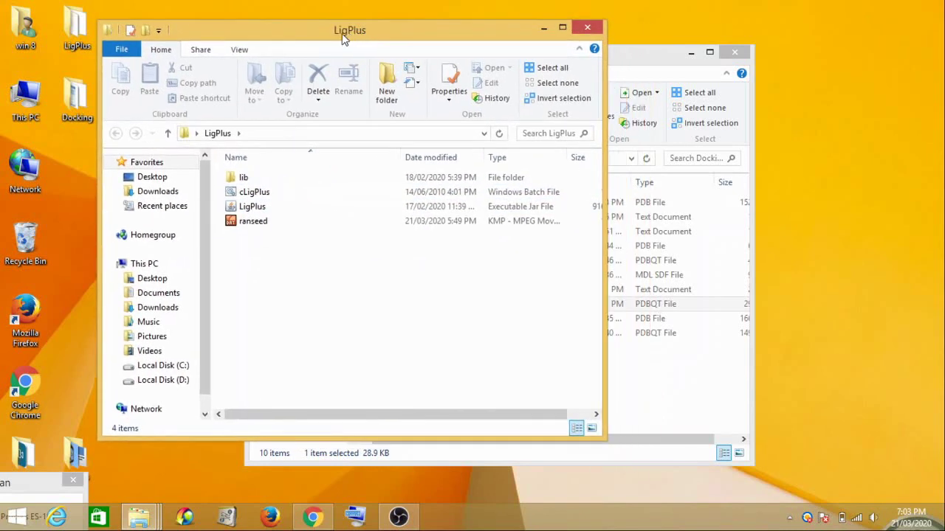
left_click(270, 212)
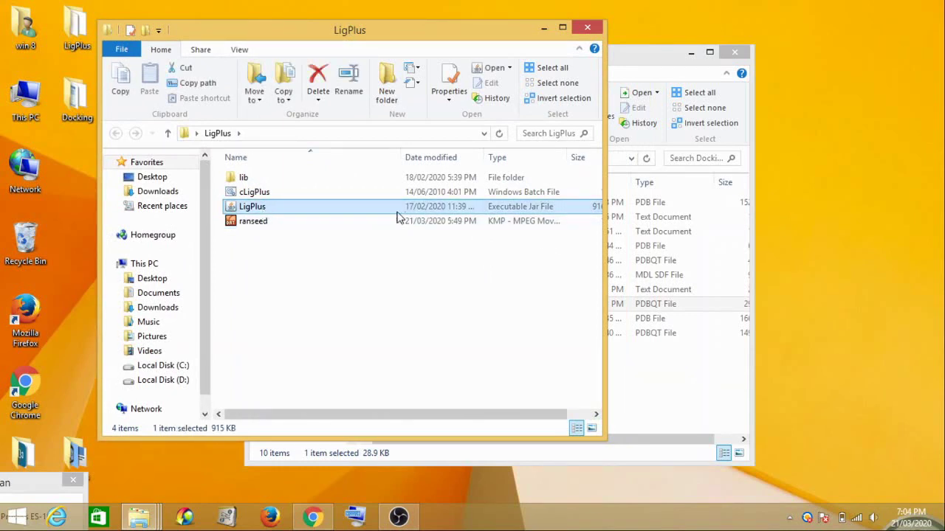
Step: Launch LigPlus, minimise its folder, and place LigPlot+ top-right beside the Docking folder top-left
double_click(304, 207)
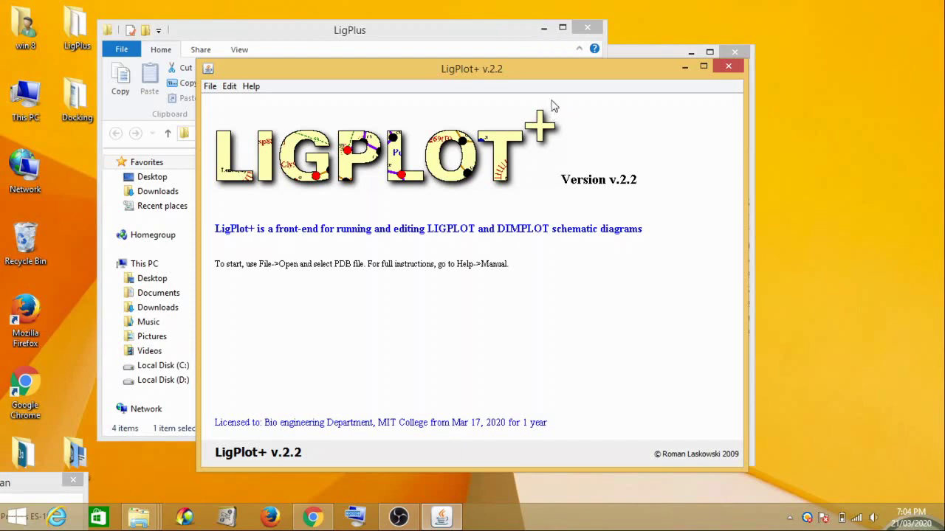
left_click(544, 33)
left_click_drag(527, 75, 685, 96)
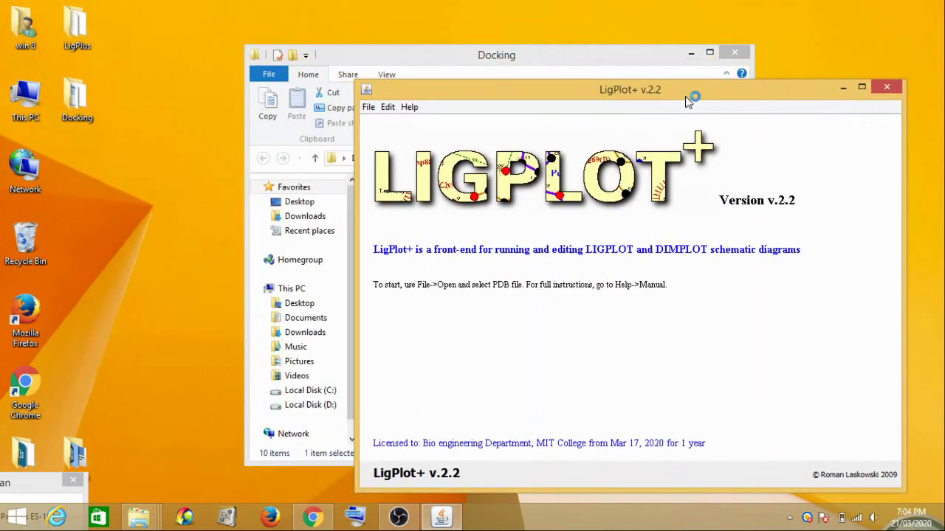
left_click_drag(644, 71, 408, 45)
left_click_drag(582, 85, 586, 33)
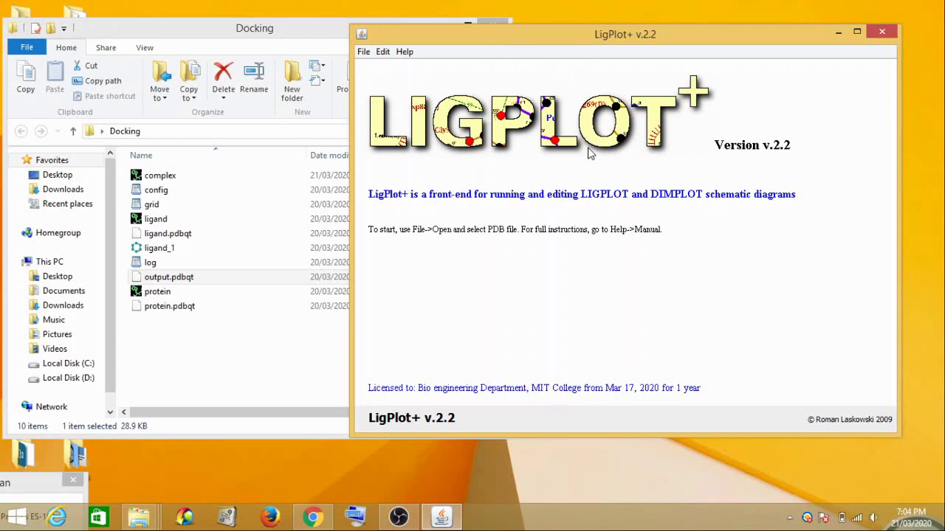
Step: Browse for a PDB file and select complex from Desktop > Docking
left_click(367, 53)
left_click(383, 70)
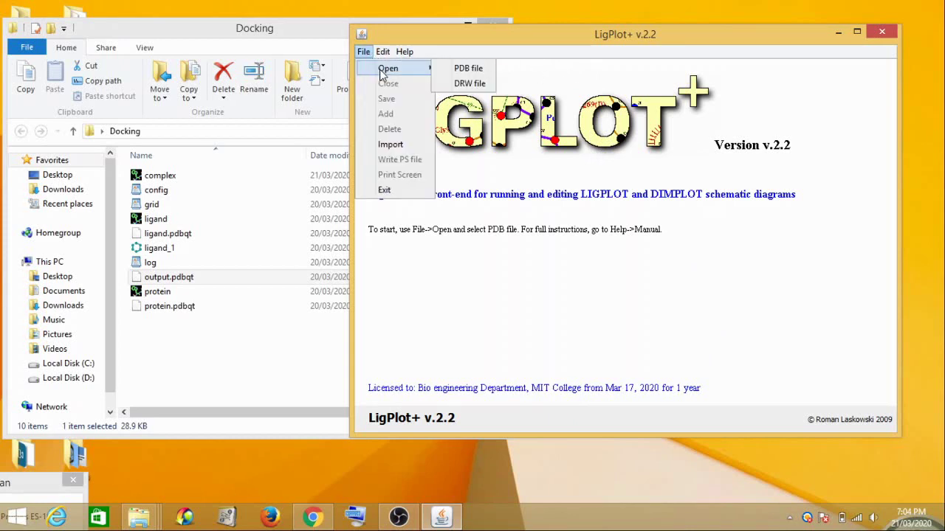
left_click(468, 68)
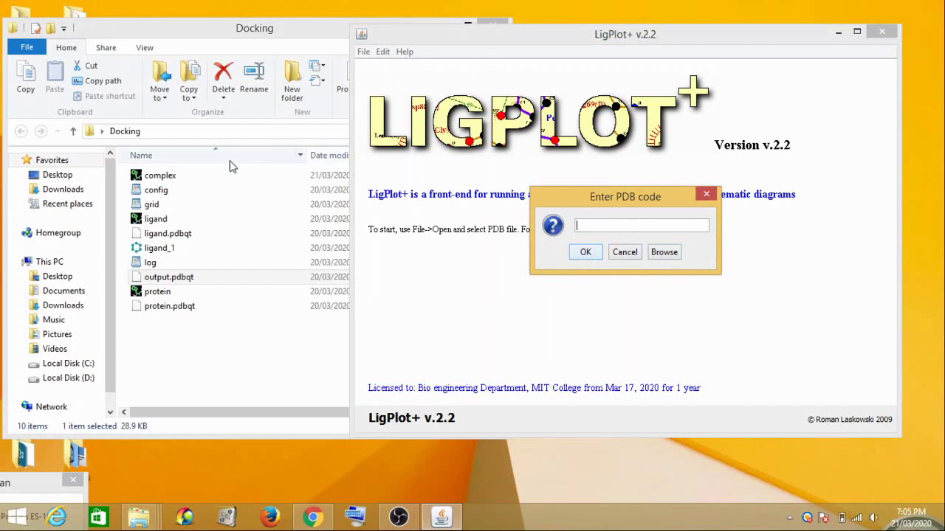
left_click(666, 253)
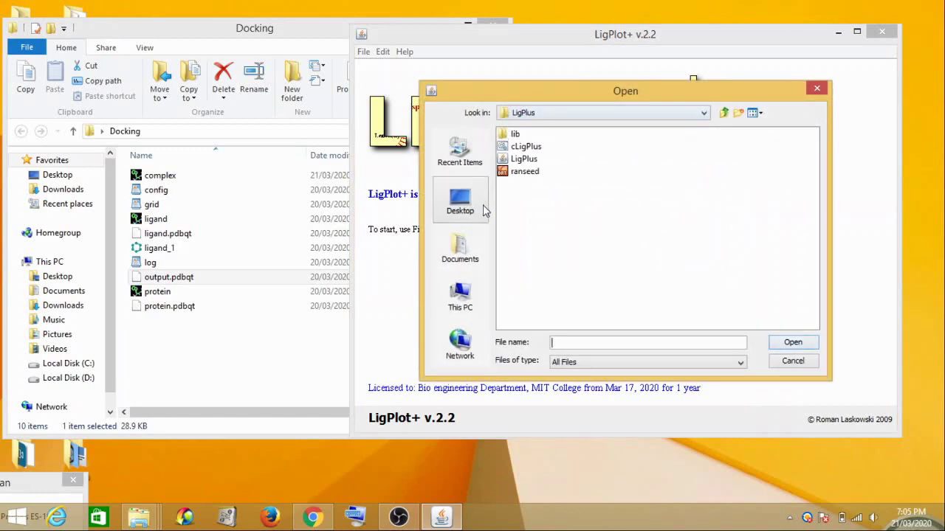
left_click(467, 204)
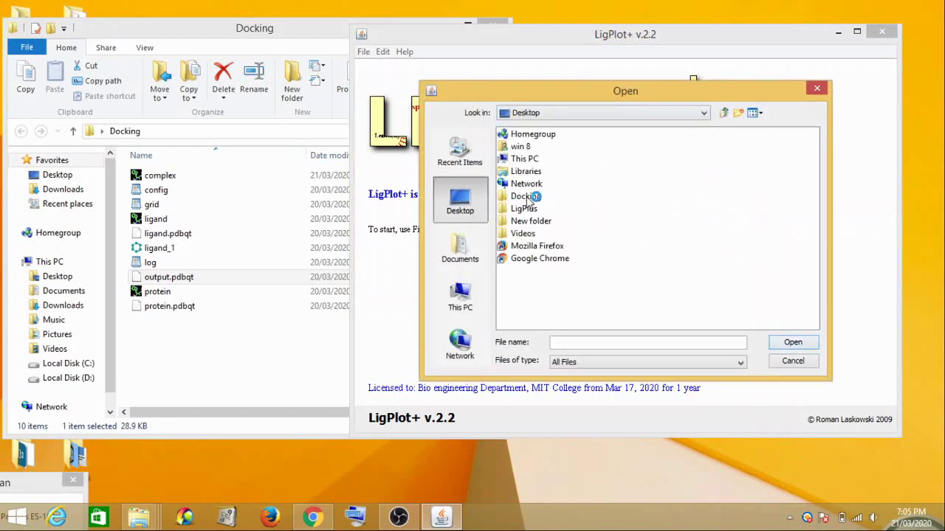
double_click(526, 197)
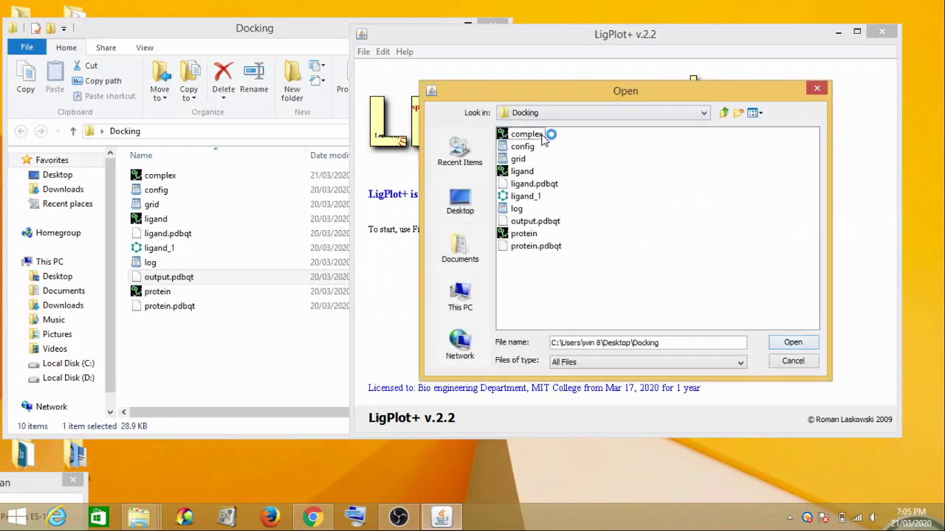
left_click(540, 137)
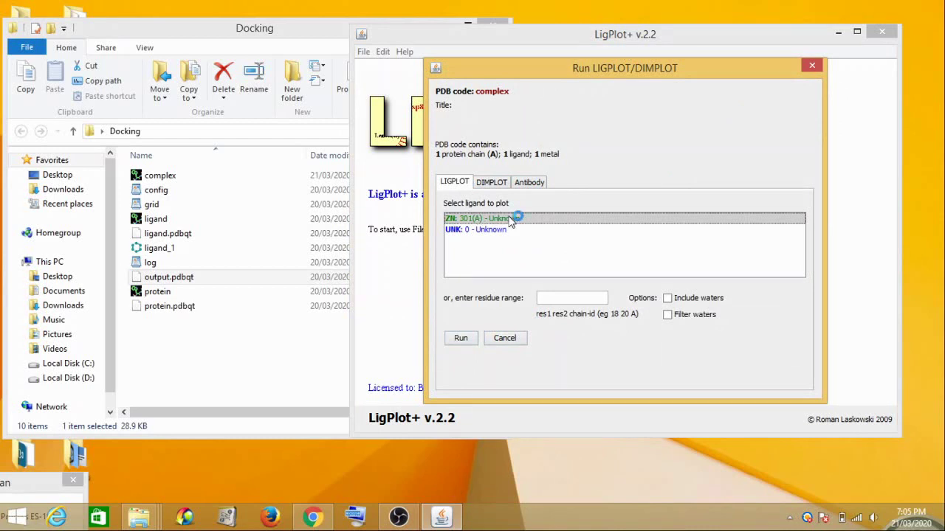
Step: Select UNK: 0 - Unknown as the ligand to plot
left_click(462, 233)
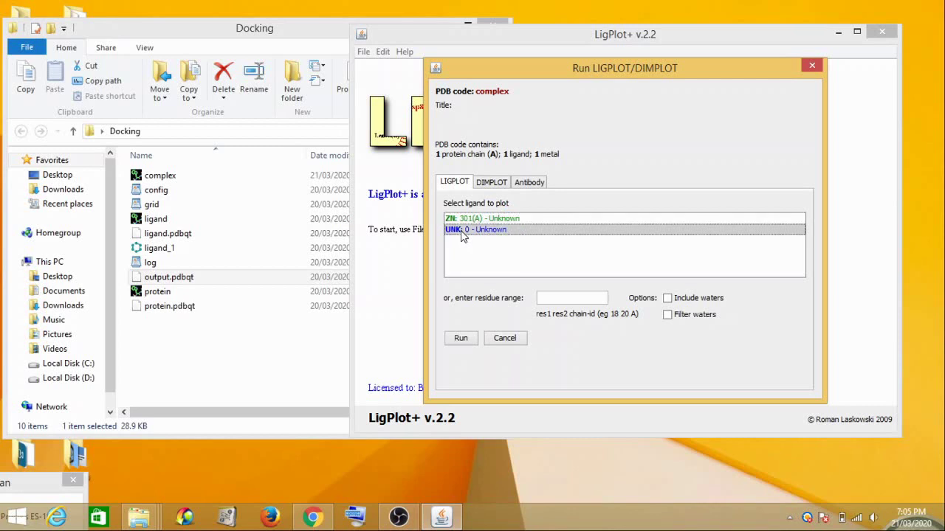
Step: Run LIGPLOT for Unk0 and maximise the LigPlot+ window
left_click(461, 339)
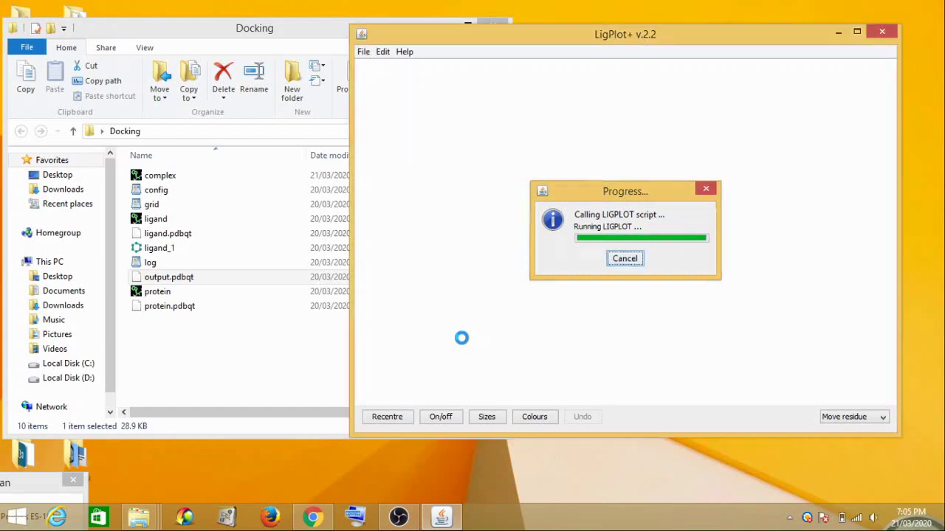
left_click(855, 33)
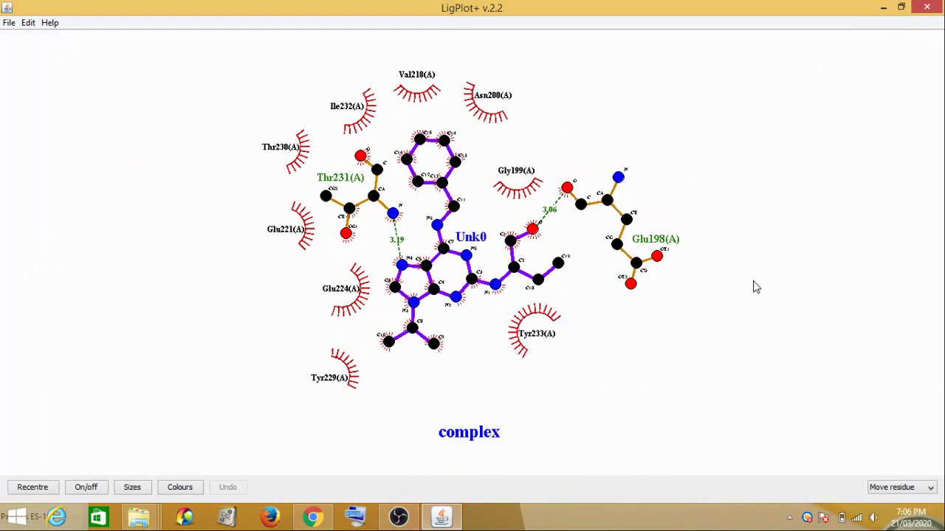
Step: Drag Thr231 down-left then back up, and shift Glu198 slightly up-right around Unk0
left_click_drag(738, 266, 742, 320)
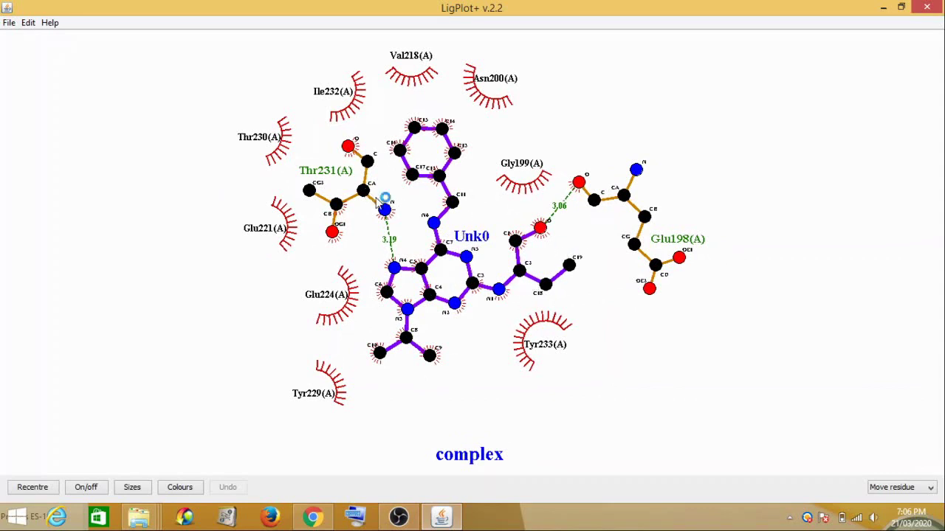
left_click_drag(386, 211, 373, 228)
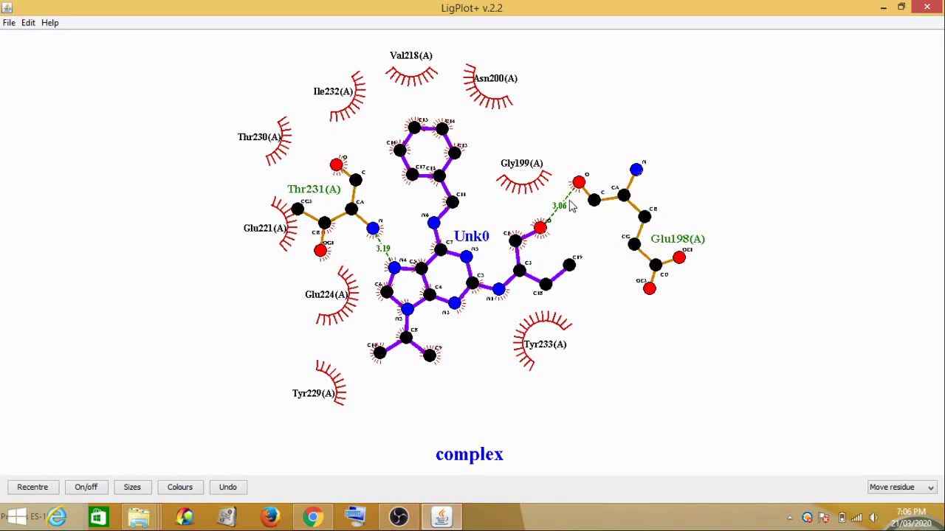
mouse_move(576, 186)
left_mouse_down()
mouse_move(606, 201)
mouse_move(592, 177)
left_mouse_up()
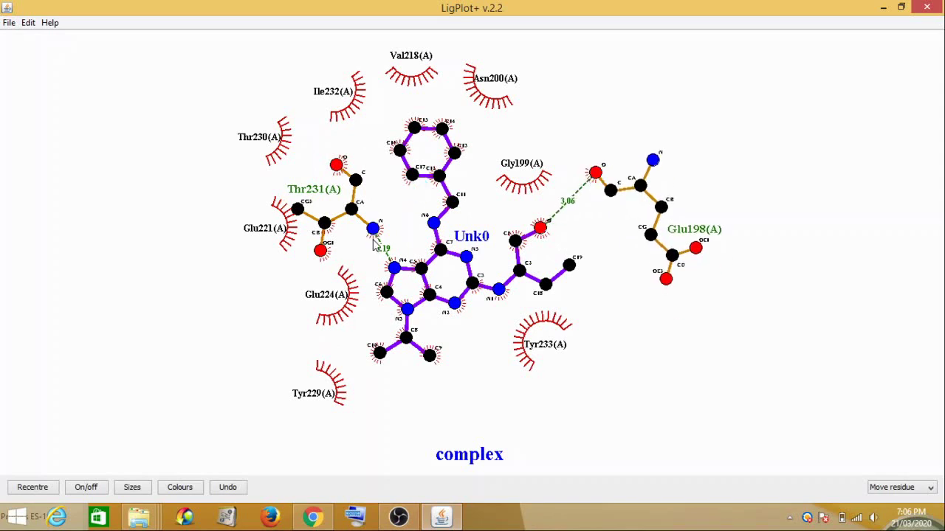
left_click_drag(373, 230, 374, 216)
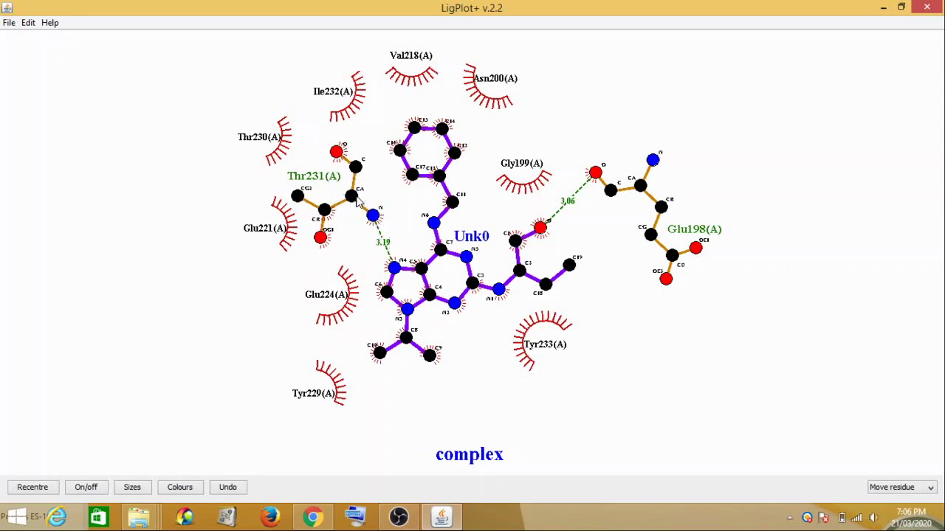
left_click_drag(356, 200, 347, 194)
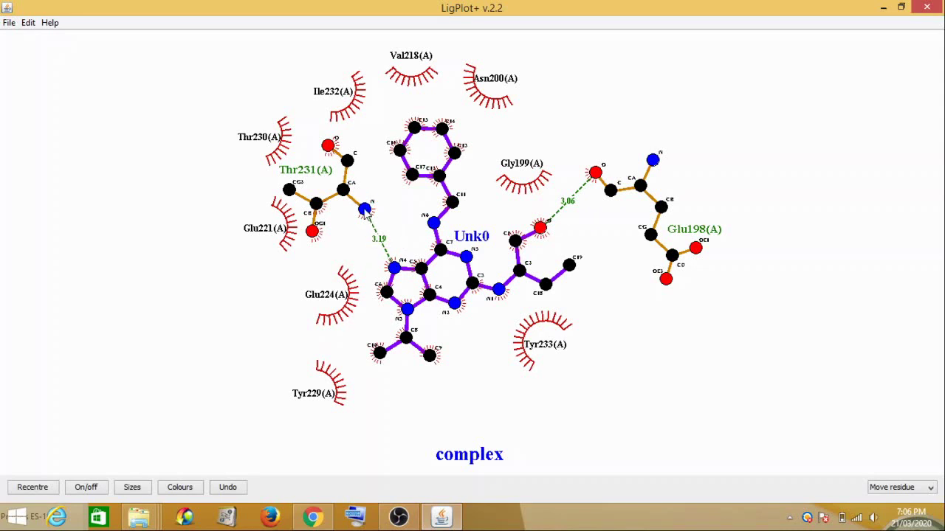
Step: Nudge Thr231 up-left, then slightly right and down next to Unk0
mouse_move(365, 212)
left_mouse_down()
mouse_move(375, 226)
mouse_move(361, 204)
left_mouse_up()
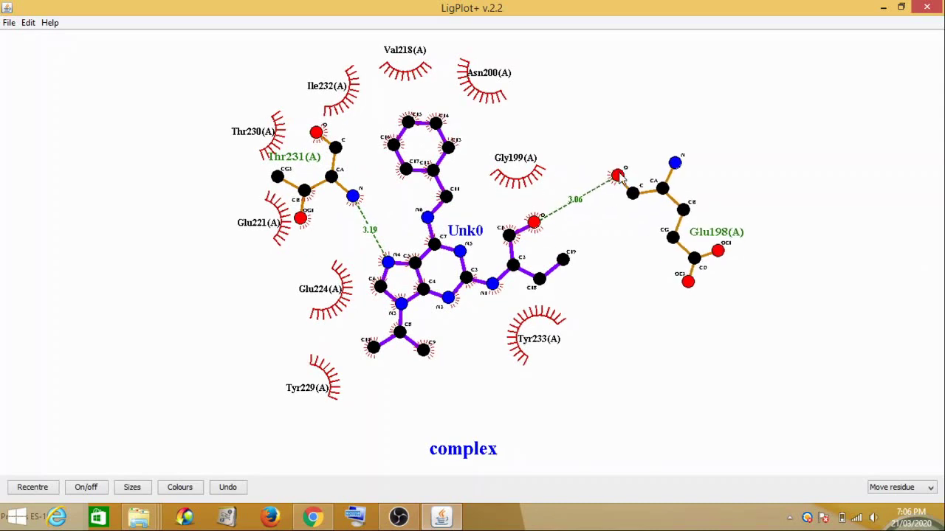
left_click_drag(354, 204, 368, 207)
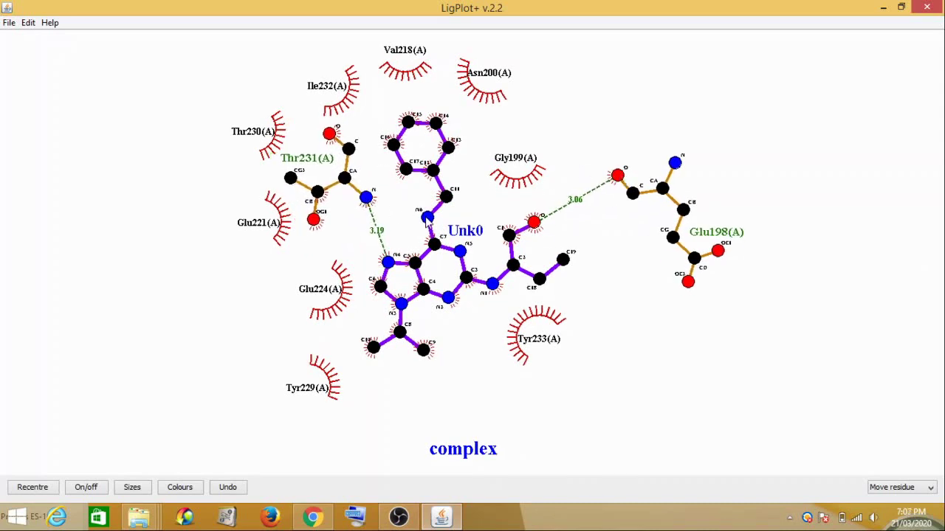